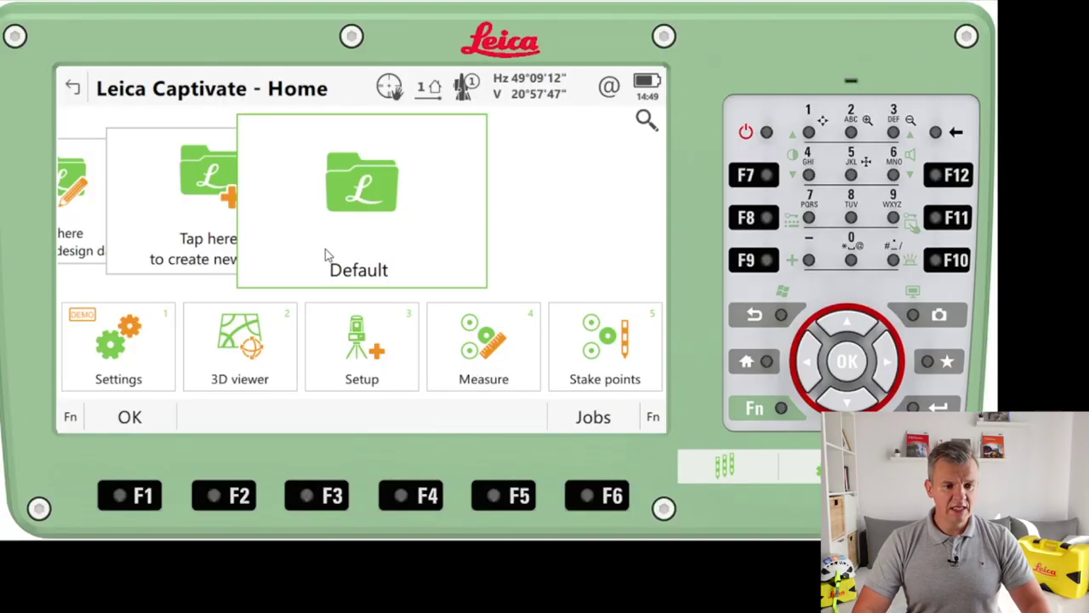
- Centre the Default job in the carousel and open the Aim & Search panel
left_click_drag(325, 254, 389, 256)
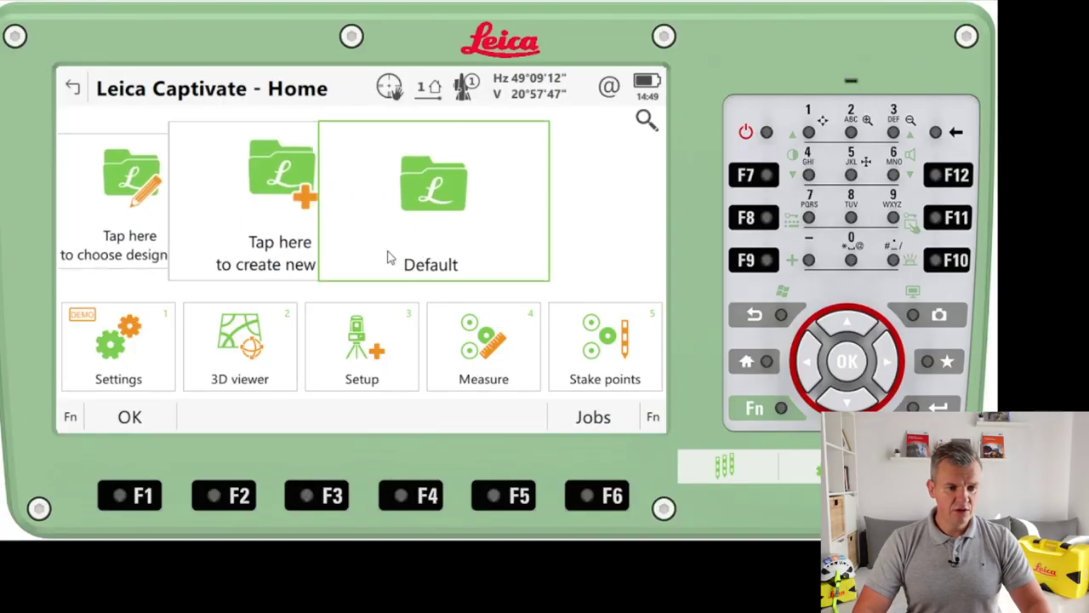
left_click(138, 358)
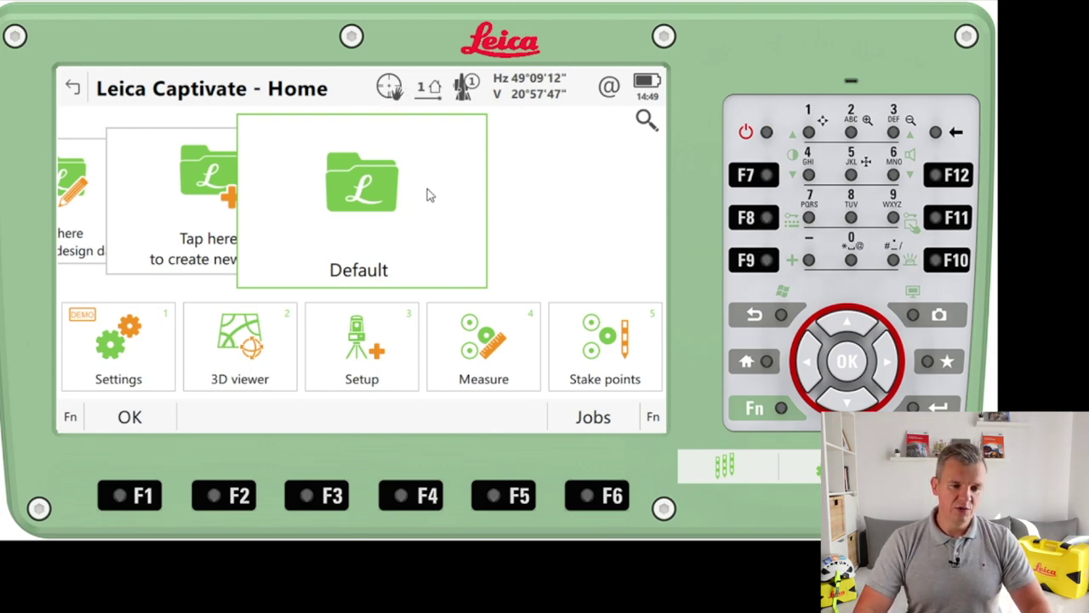
left_click(391, 89)
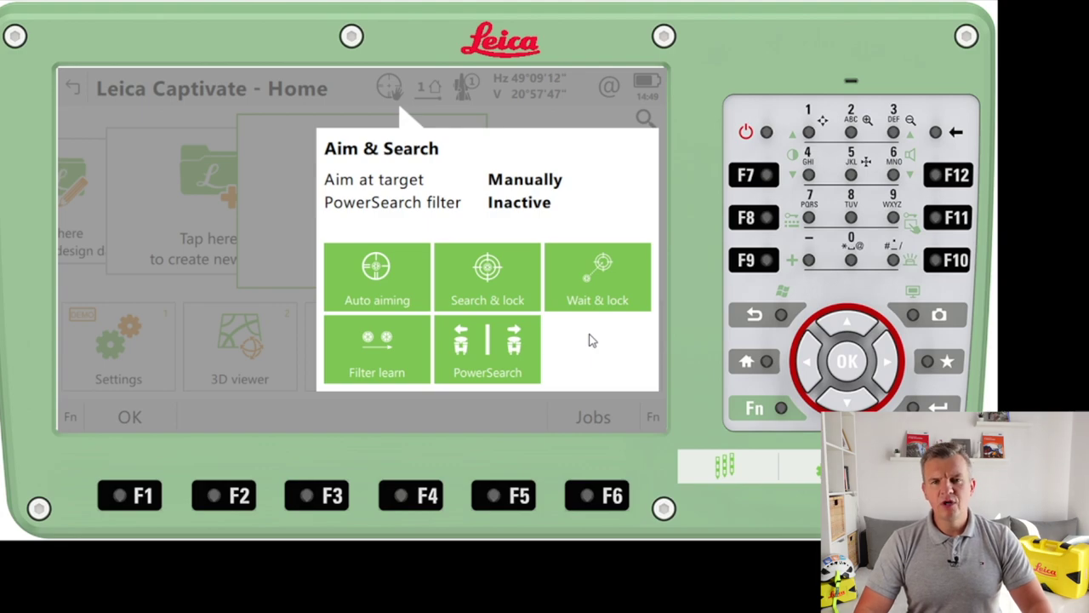
- Search and lock onto the prism, then briefly check the Measure & Target settings
left_click(500, 362)
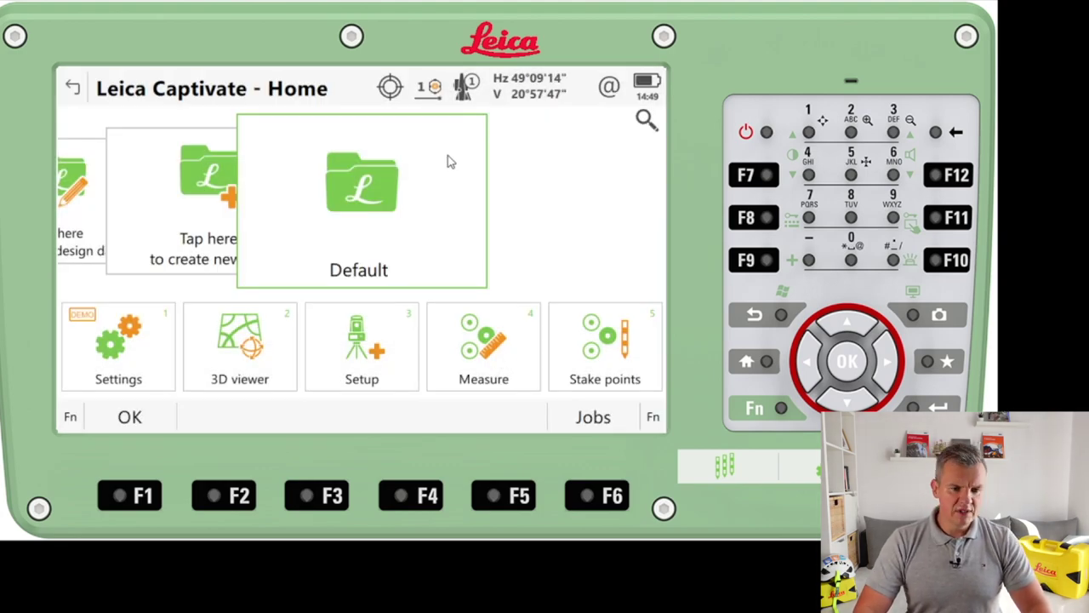
left_click(436, 95)
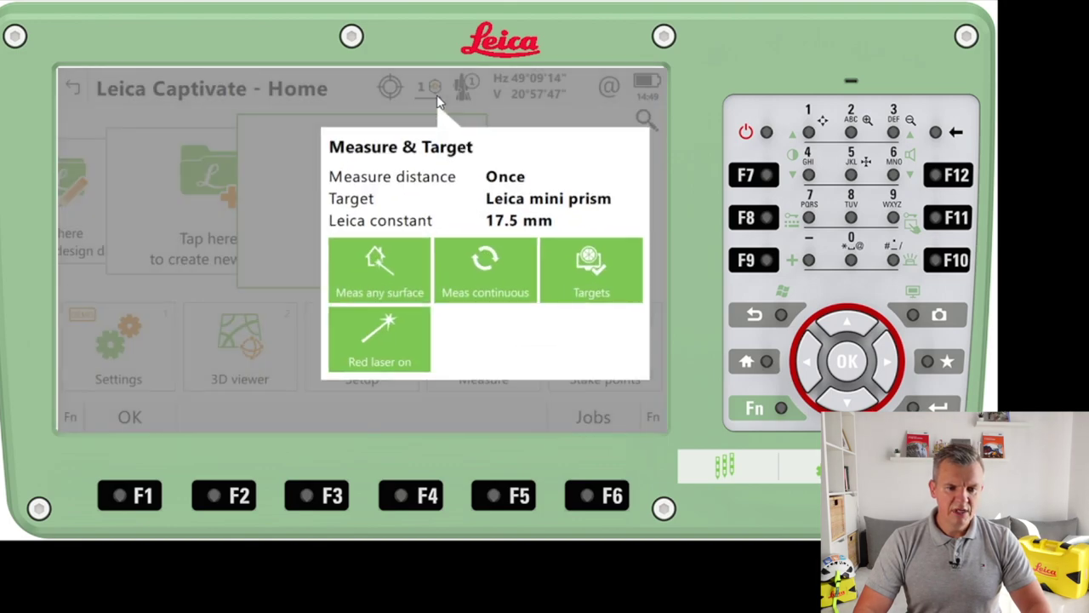
left_click(436, 95)
- Set aim at target to Automatically, then switch it back to Manually
left_click(389, 86)
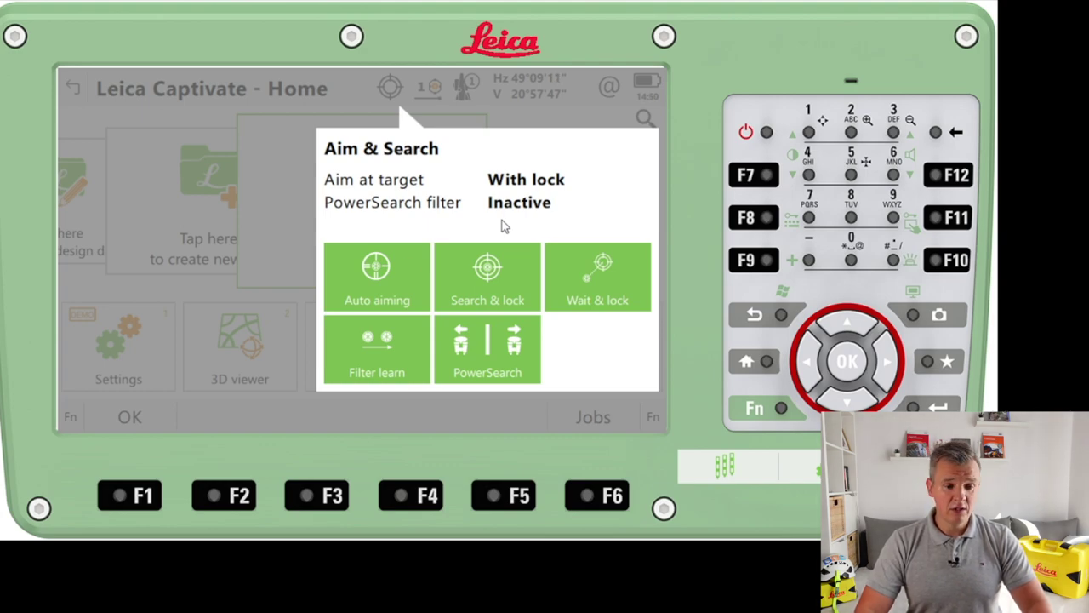
left_click(396, 283)
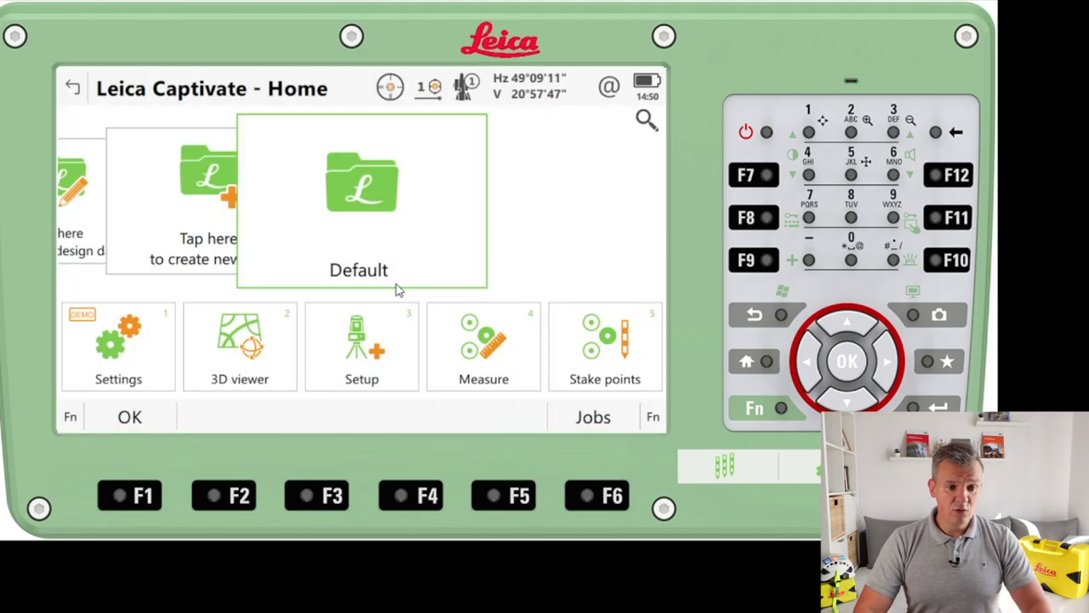
left_click(389, 91)
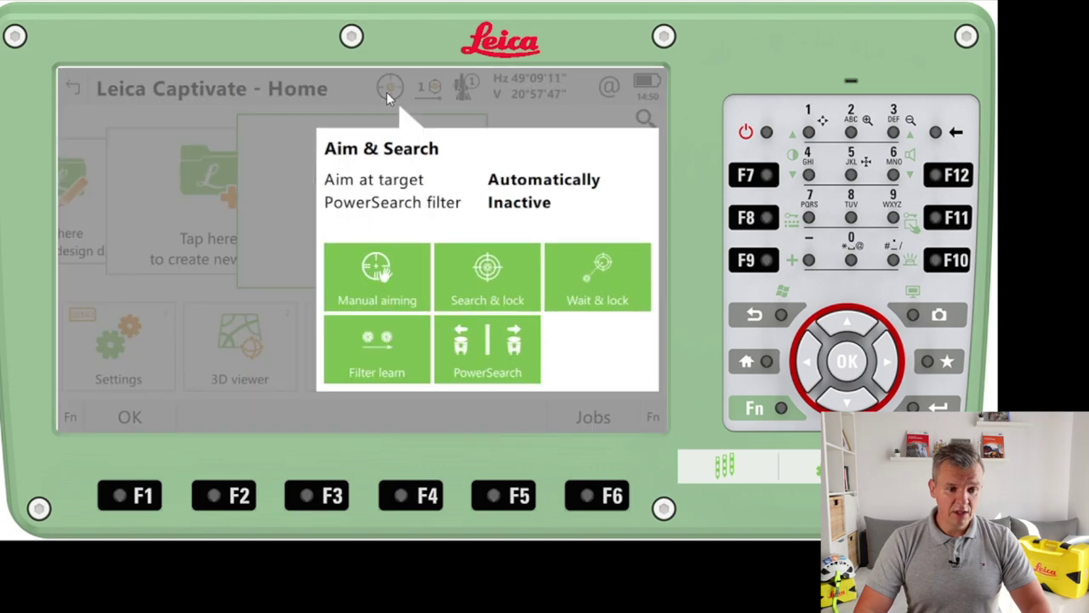
left_click(388, 97)
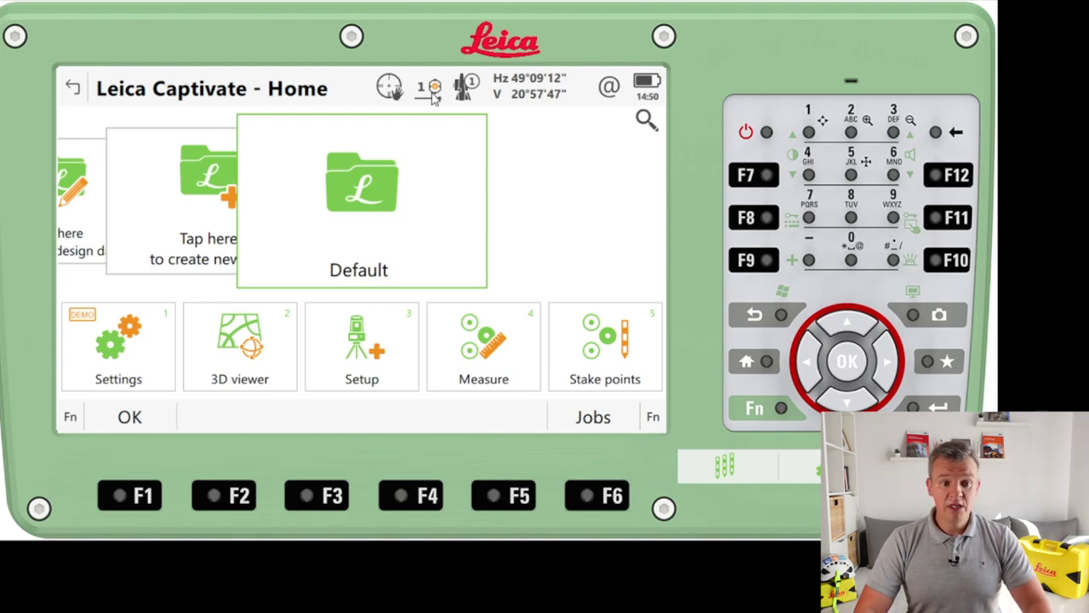
- Set the target to Any surface and toggle distance measuring from Continuous back to single shot
left_click(433, 92)
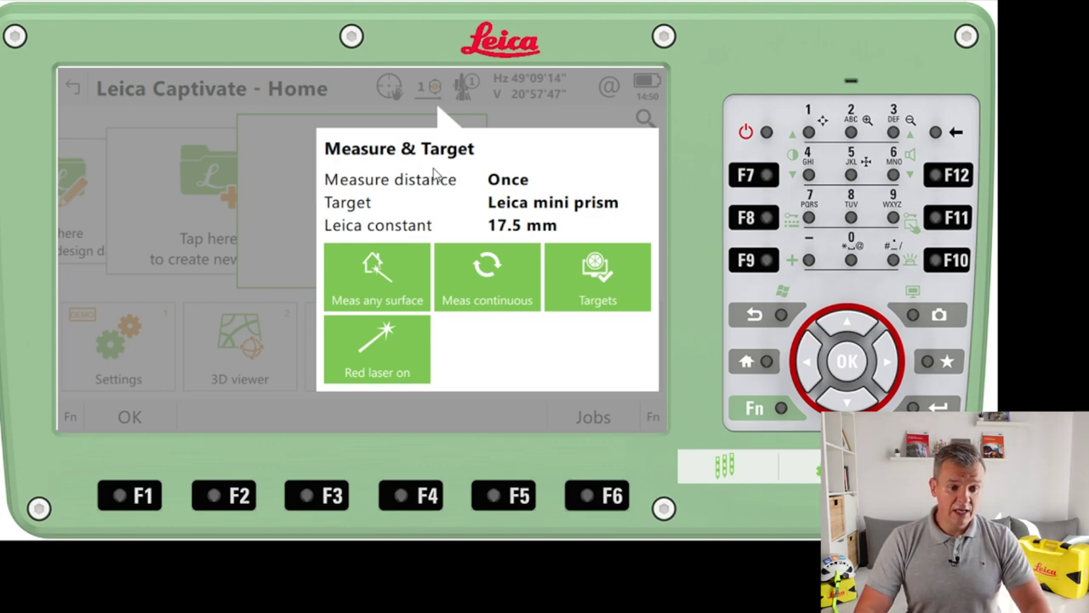
left_click(393, 260)
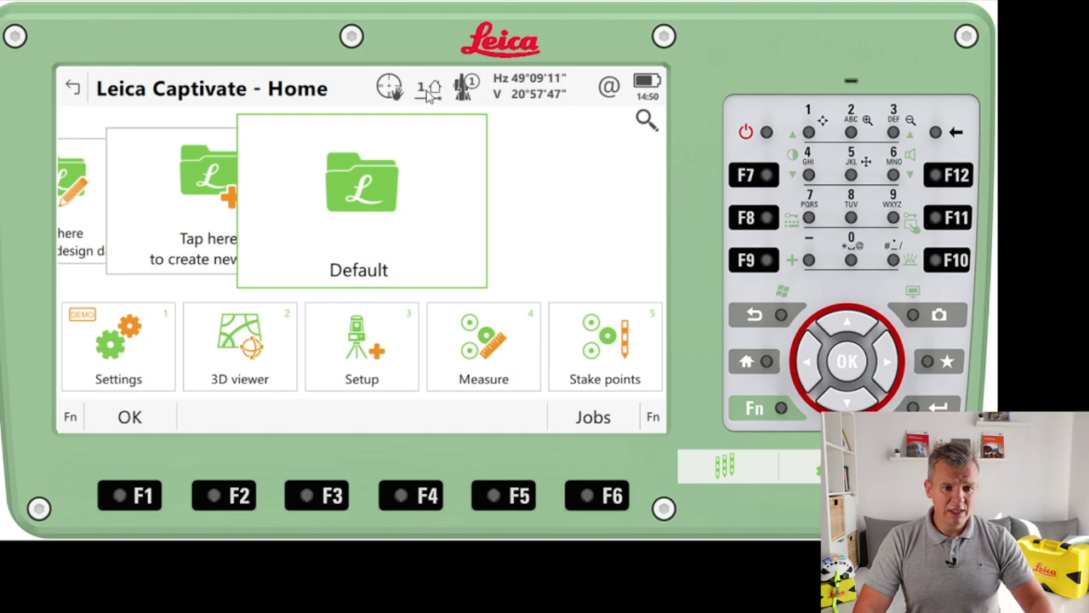
left_click(429, 94)
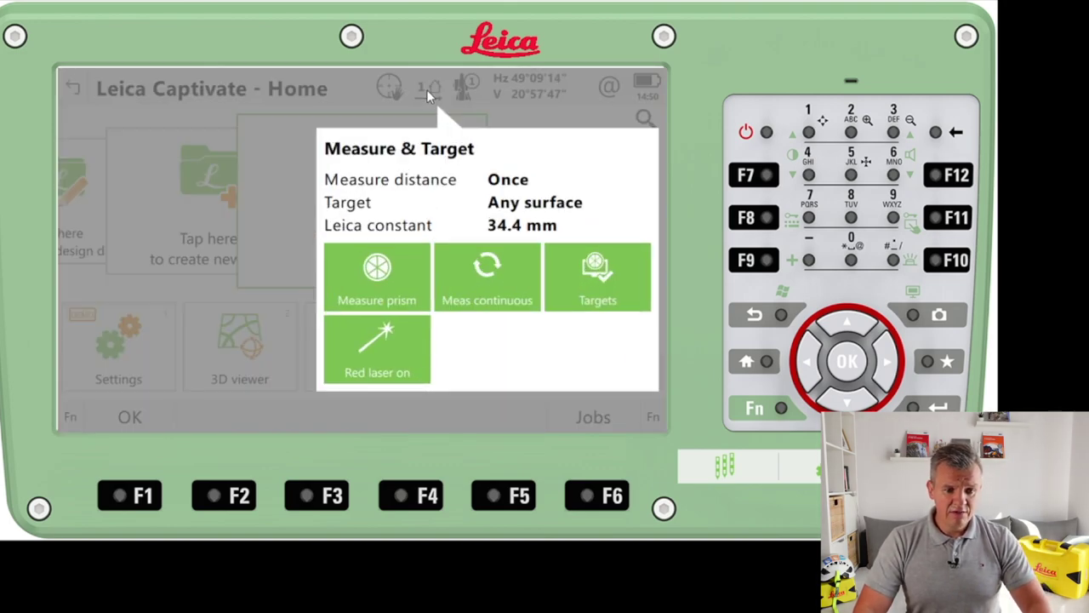
left_click(494, 259)
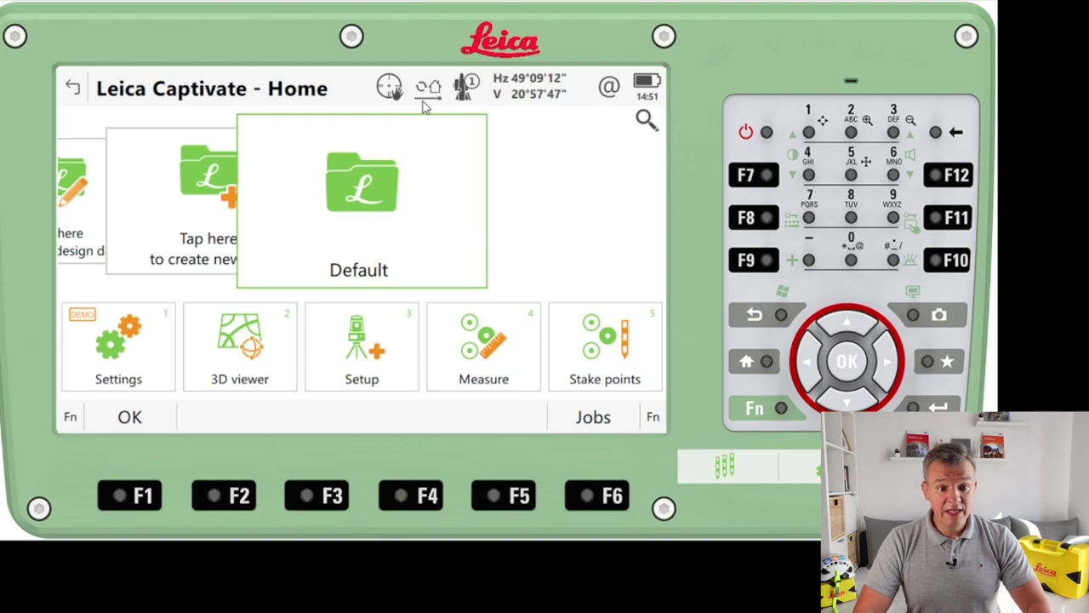
left_click(428, 92)
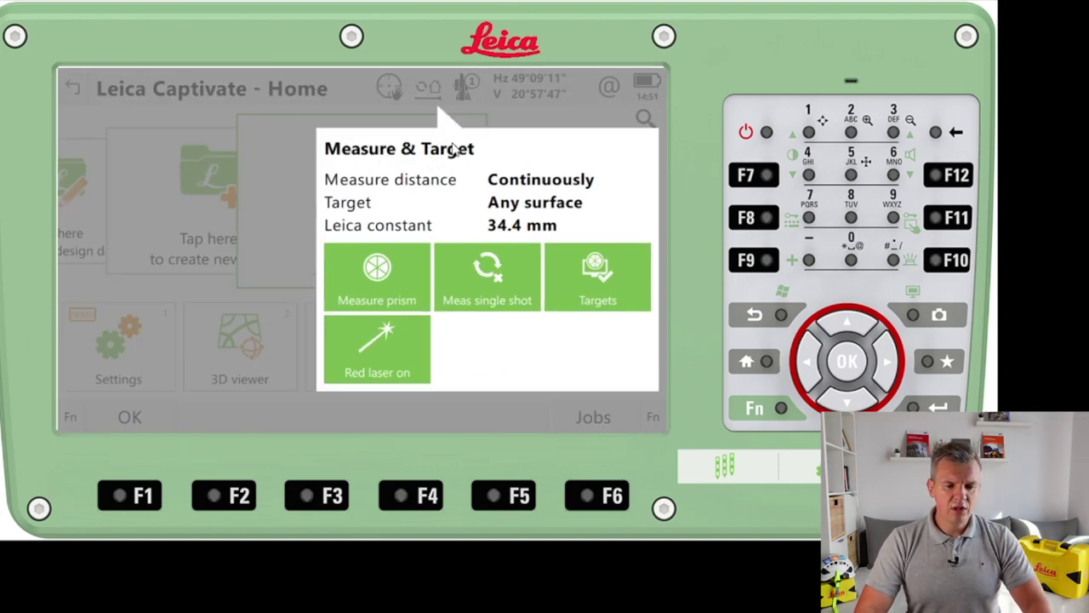
left_click(510, 248)
- Turn the red laser on and reopen the Measure & Target panel
left_click(431, 92)
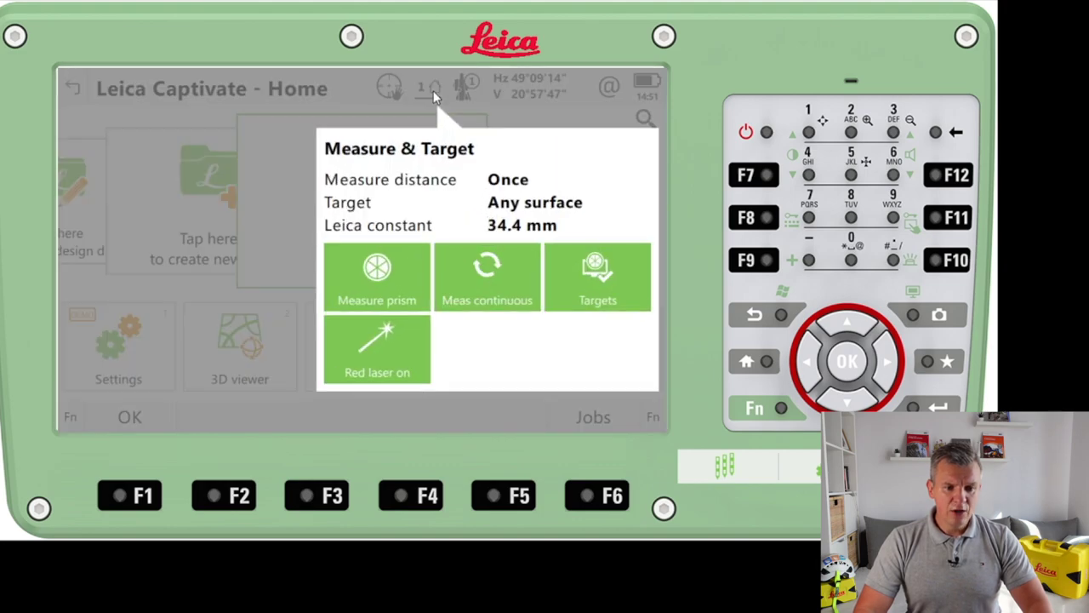
left_click(391, 340)
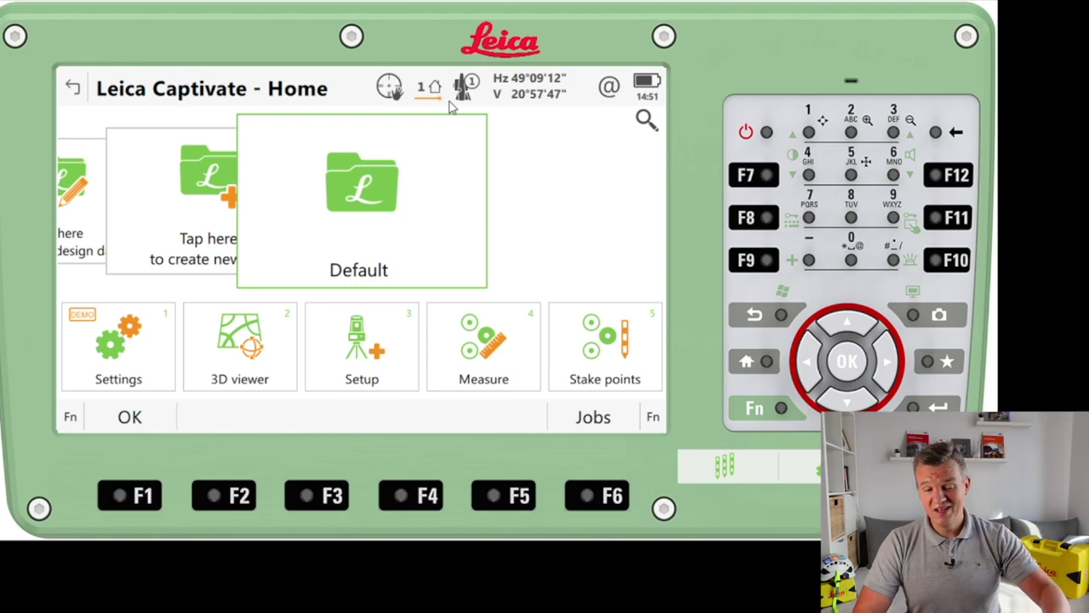
left_click(429, 92)
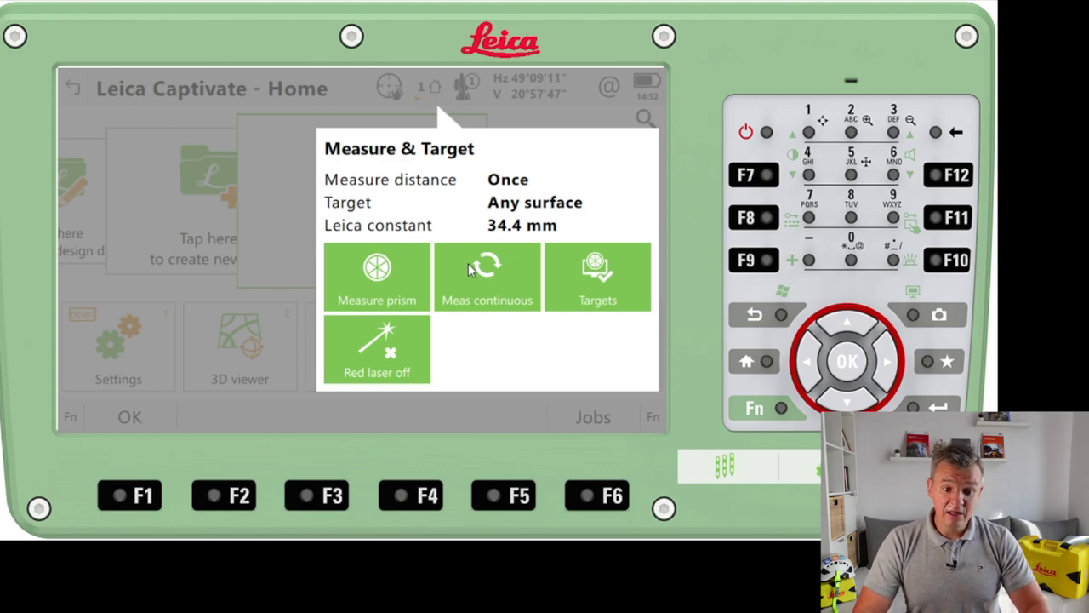
- Browse the target list, select the Leica 360° prism, and return Home
left_click(589, 275)
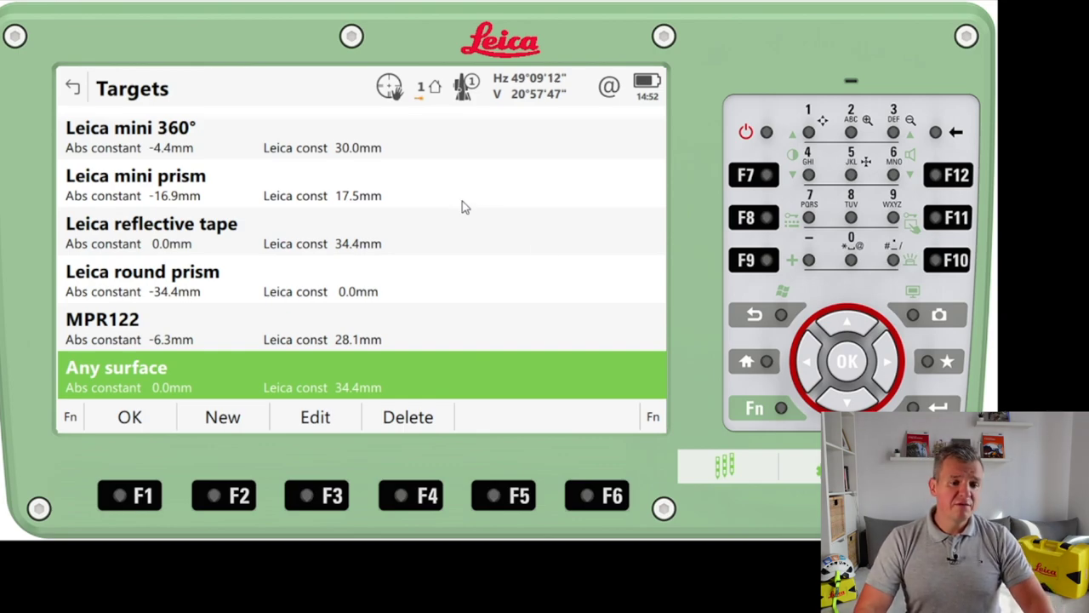
left_click_drag(425, 145, 440, 336)
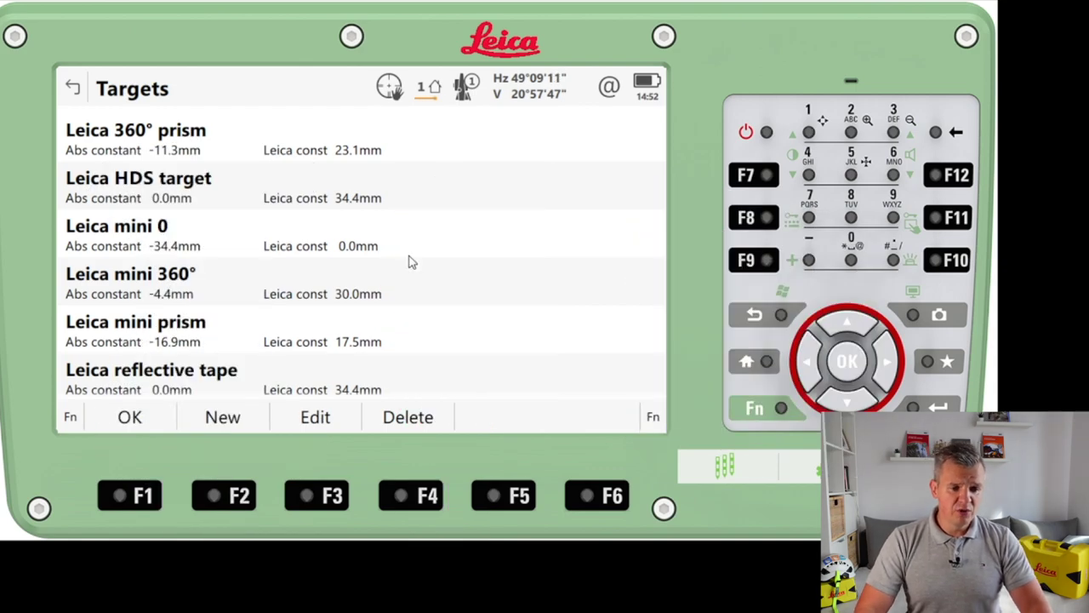
left_click_drag(409, 261, 400, 329)
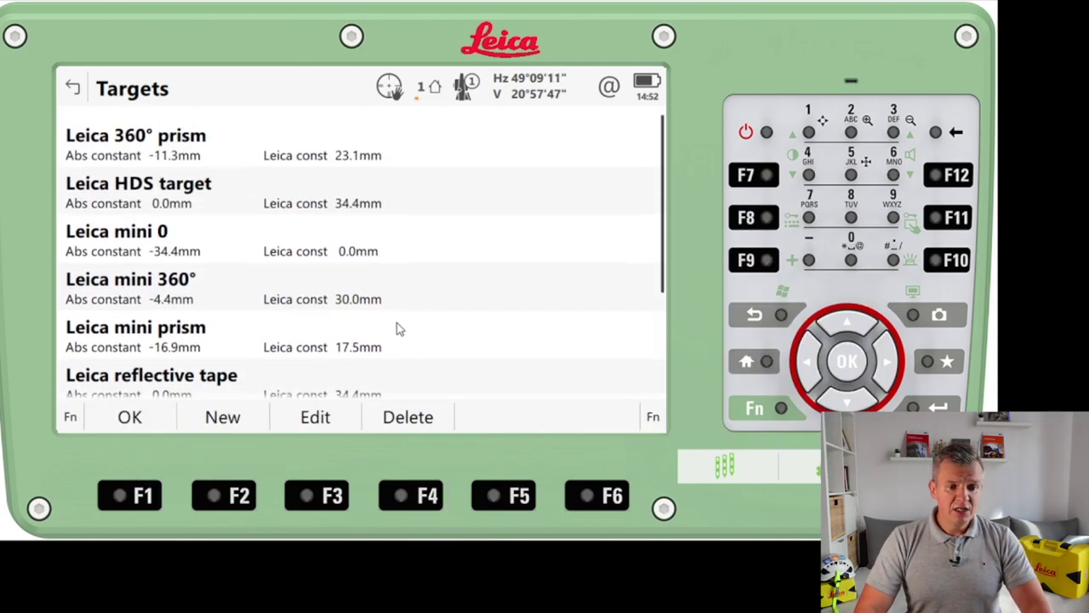
left_click(315, 149)
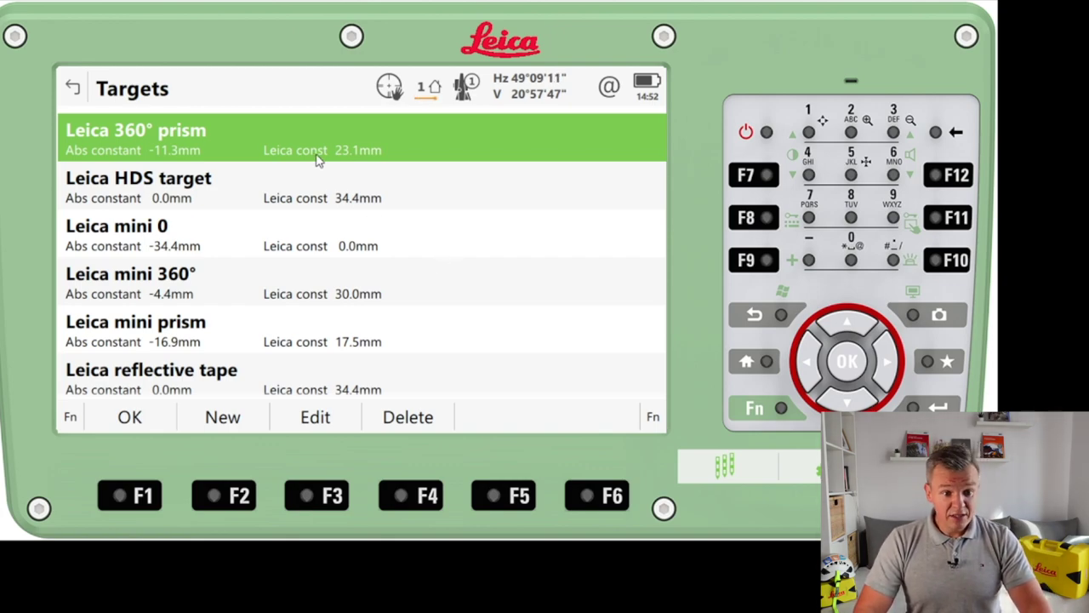
left_click(135, 415)
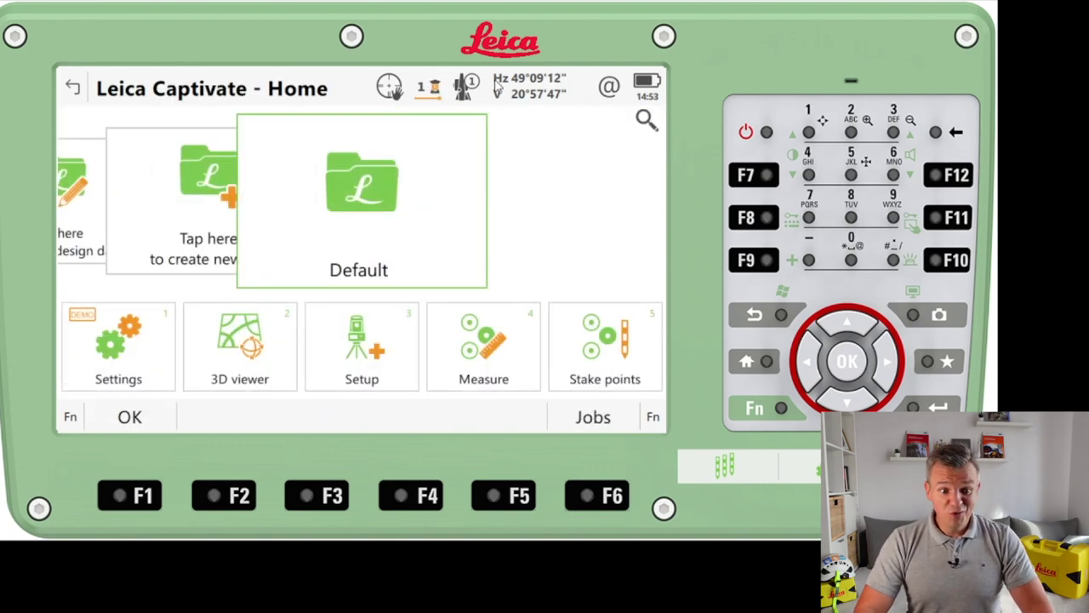
- Choose Leica mini 0 as the target and confirm it
left_click(432, 88)
left_click(579, 273)
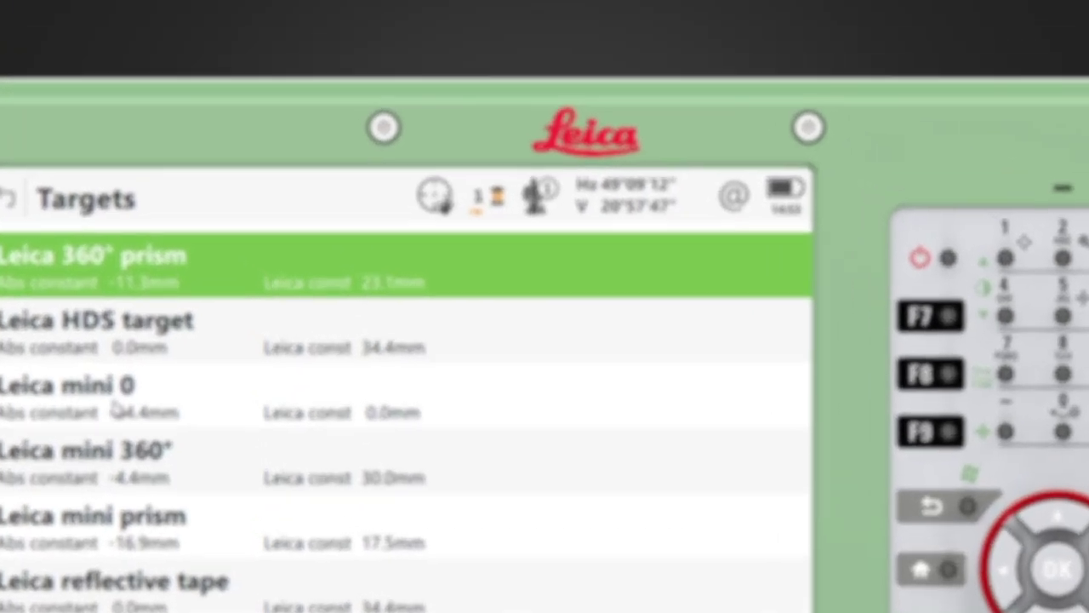
left_click(228, 237)
key("Return")
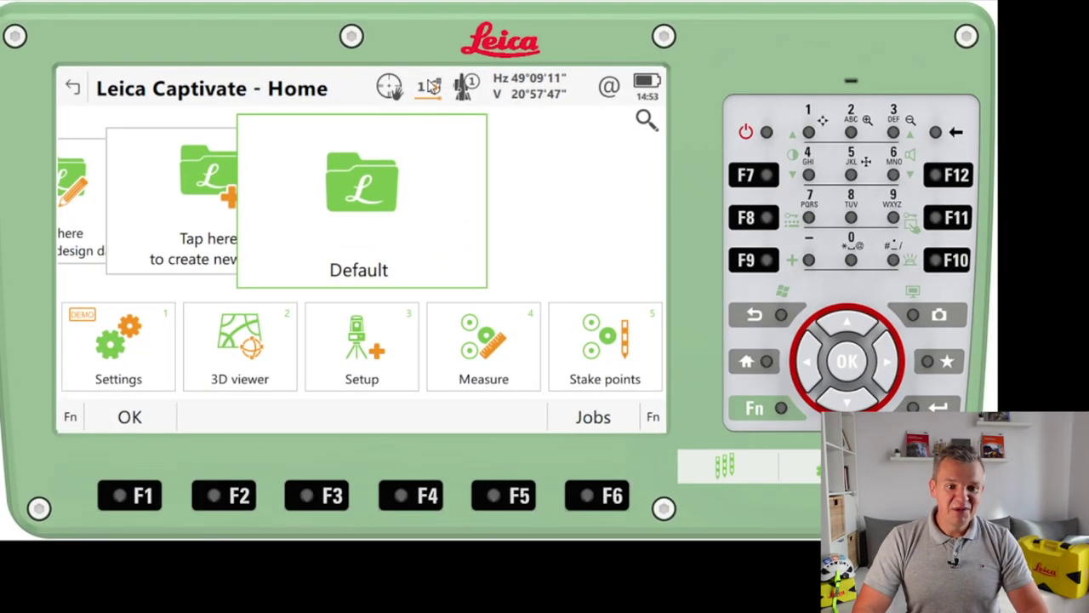
left_click(466, 96)
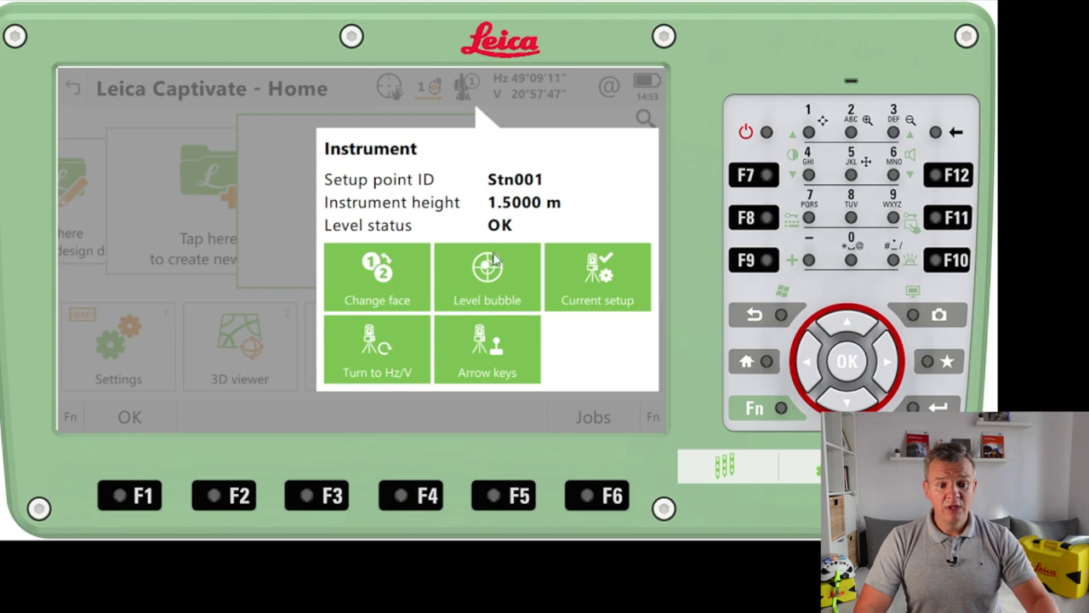
left_click(468, 274)
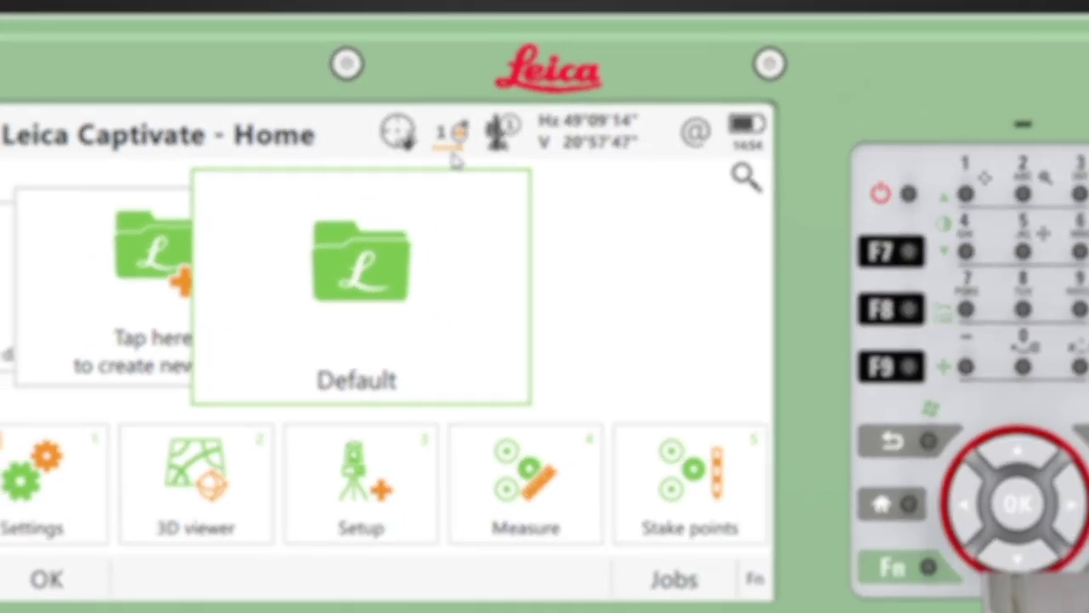
- Turn the red laser on and switch the Hz/V readout to a 0.0000 m distance
left_click(471, 175)
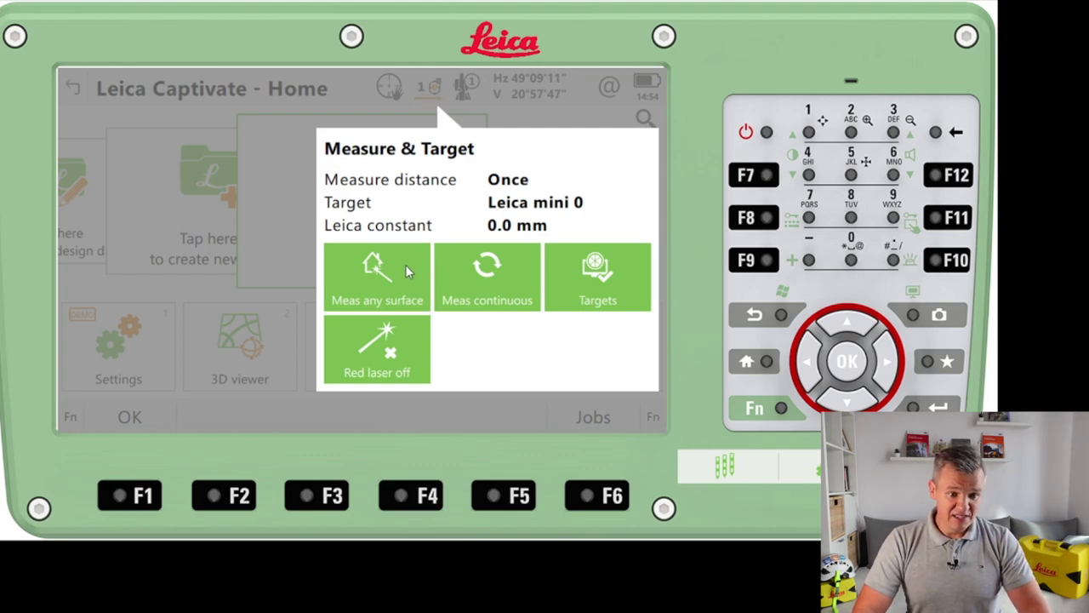
left_click(383, 359)
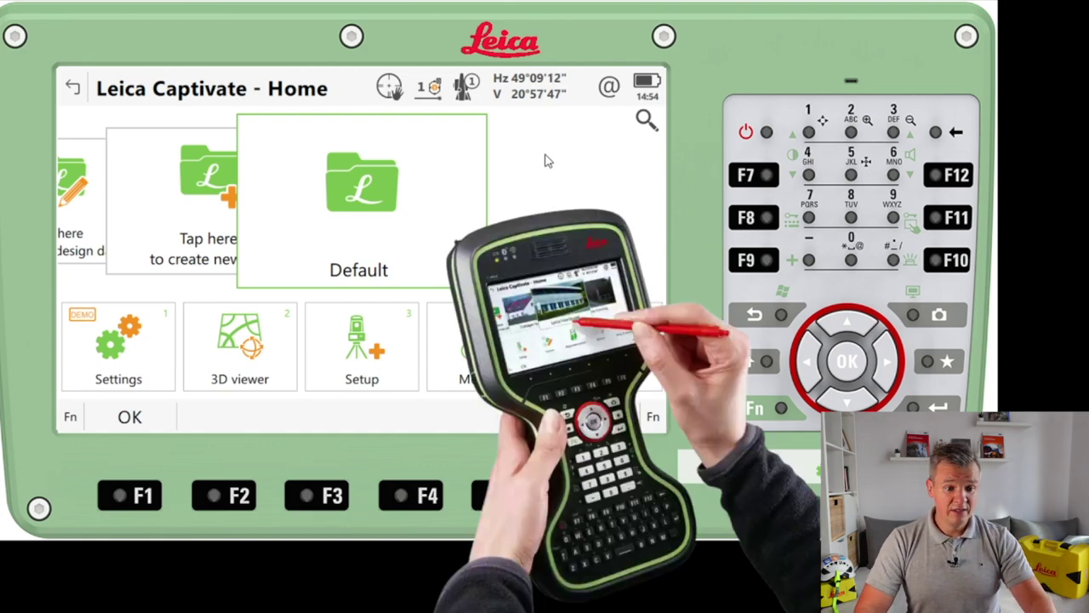
left_click(530, 92)
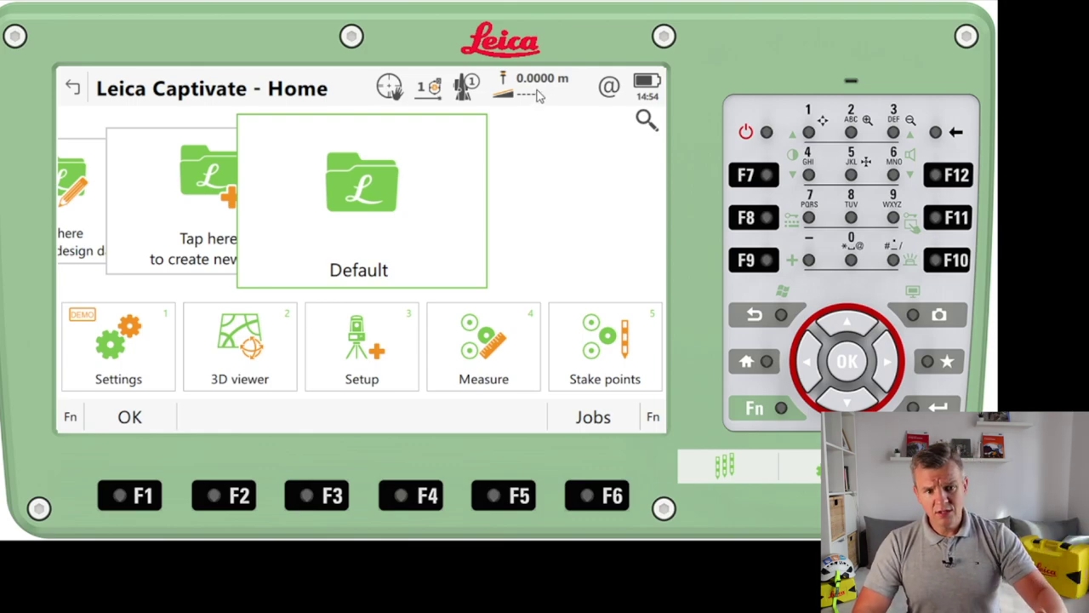
left_click(602, 88)
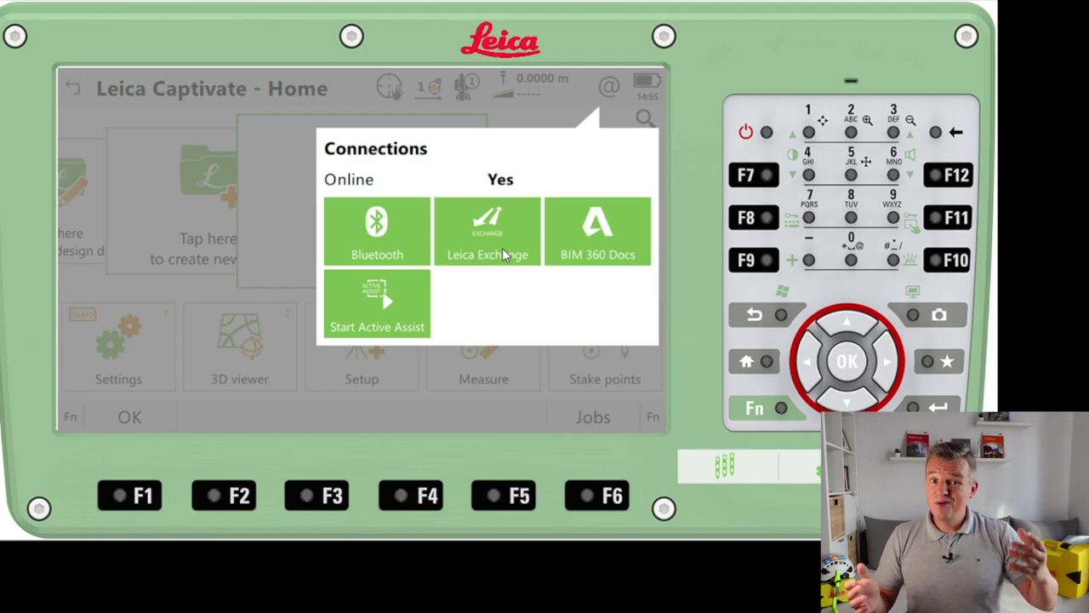
left_click(561, 101)
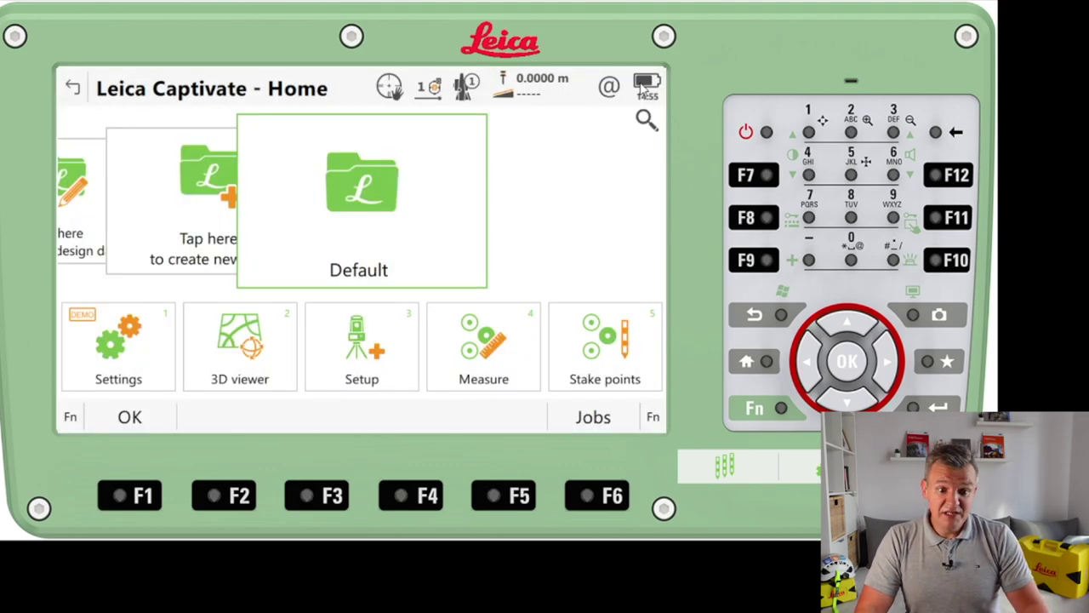
- View Battery & Memory details (70% battery, 28561 of 211730 Mb free), then reopen the status panel
left_click(645, 87)
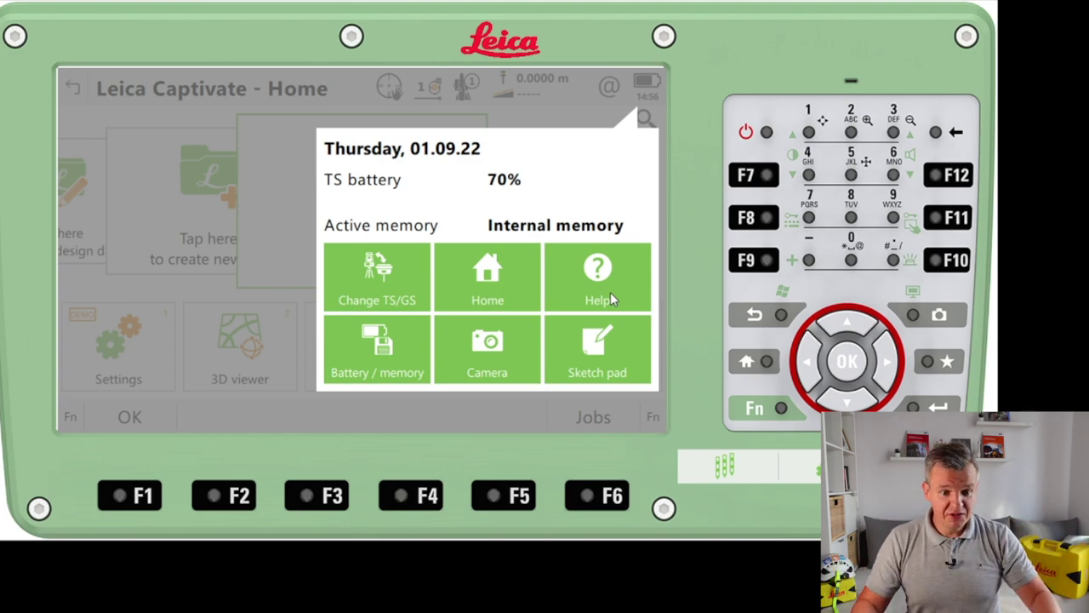
left_click(398, 352)
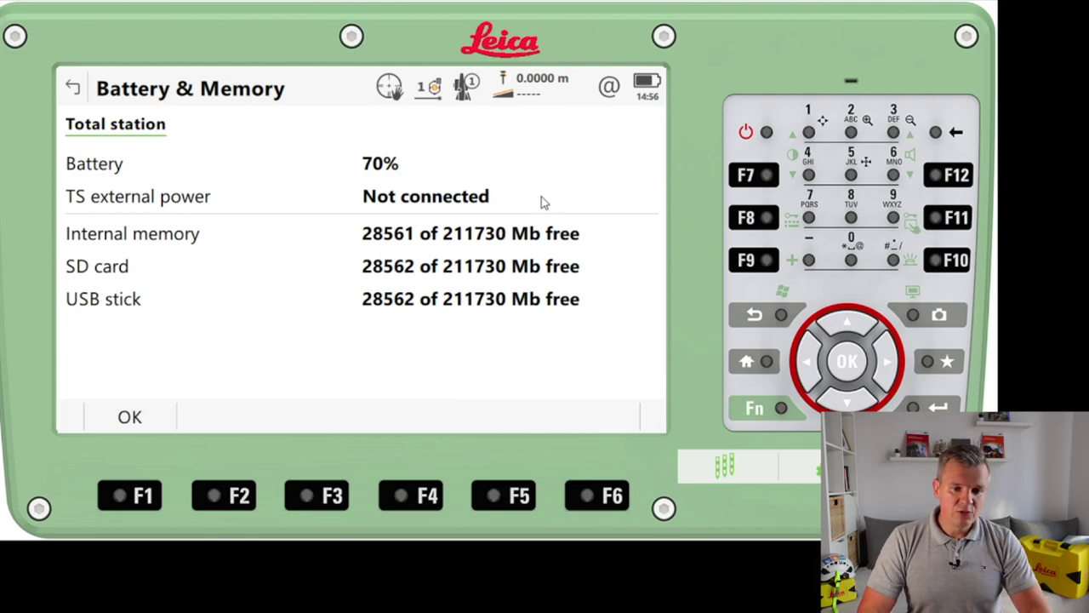
left_click(641, 87)
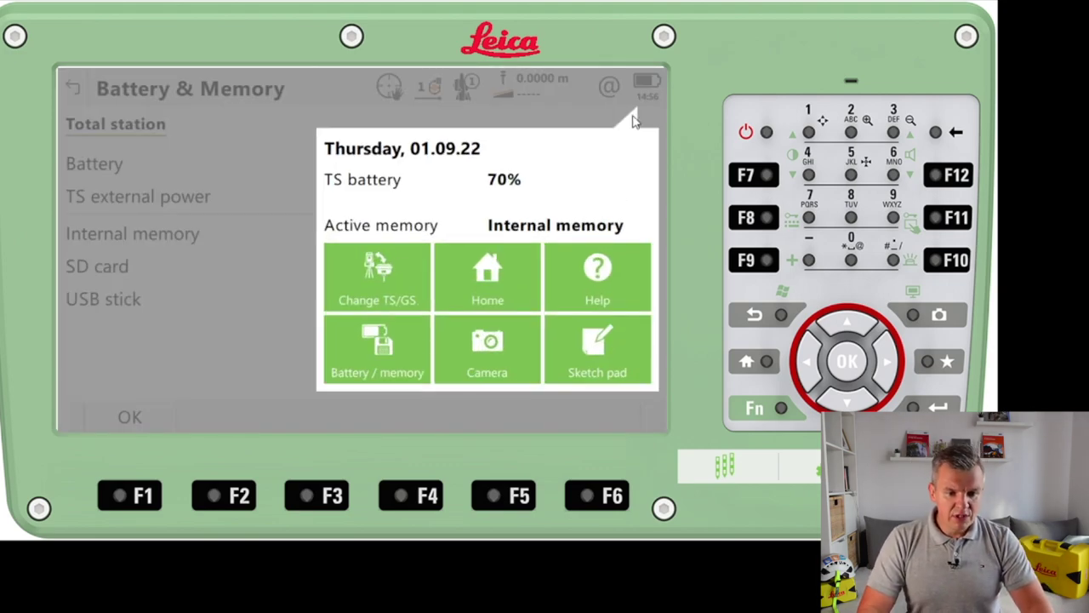
- Try the Camera view, then start a new sketch from the battery panel's Sketch pad
left_click(500, 358)
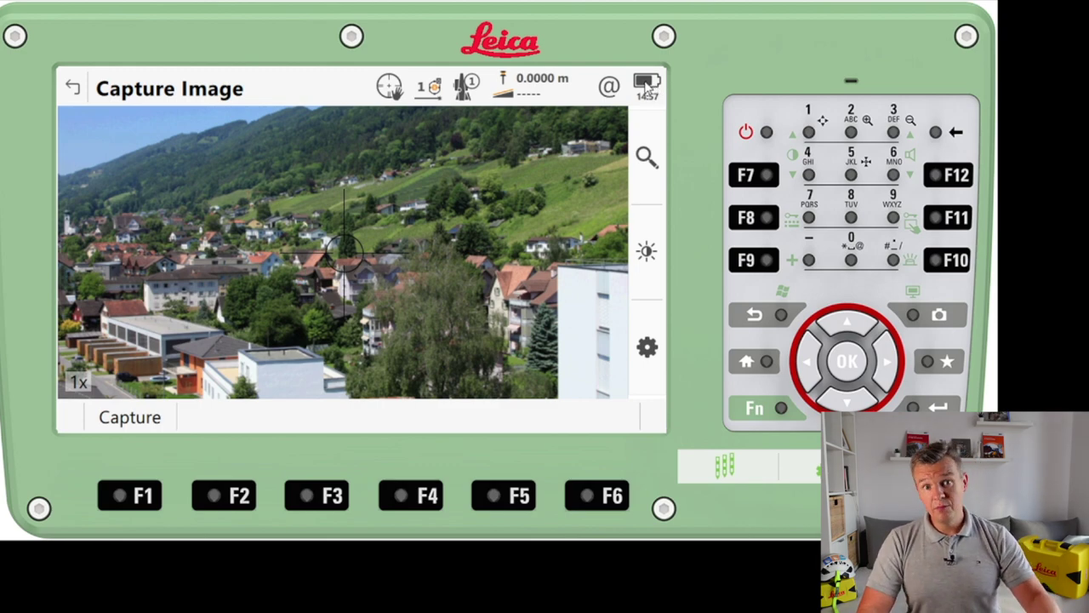
left_click(646, 86)
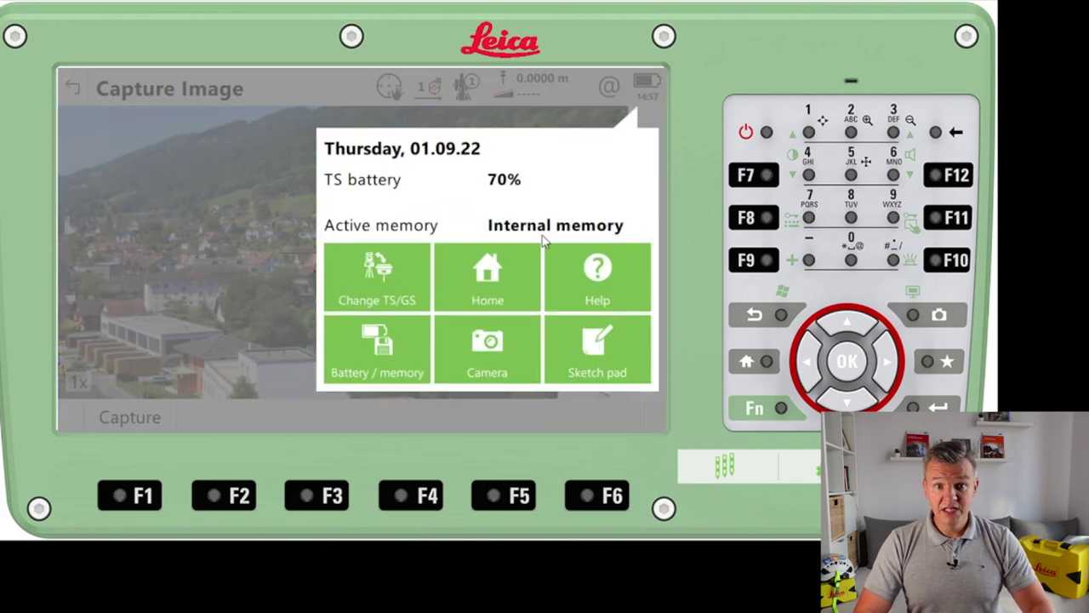
left_click(594, 349)
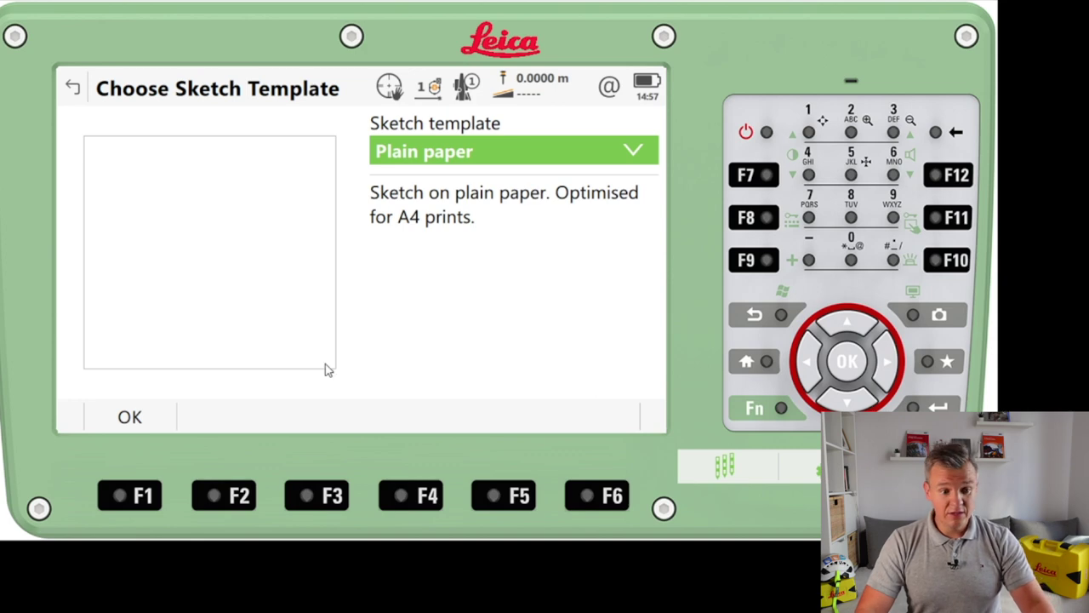
- Accept the Plain paper template and draw a red freehand line on the page
left_click(172, 416)
mouse_move(275, 268)
left_mouse_down()
mouse_move(241, 286)
mouse_move(282, 280)
mouse_move(414, 198)
mouse_move(420, 213)
left_mouse_up()
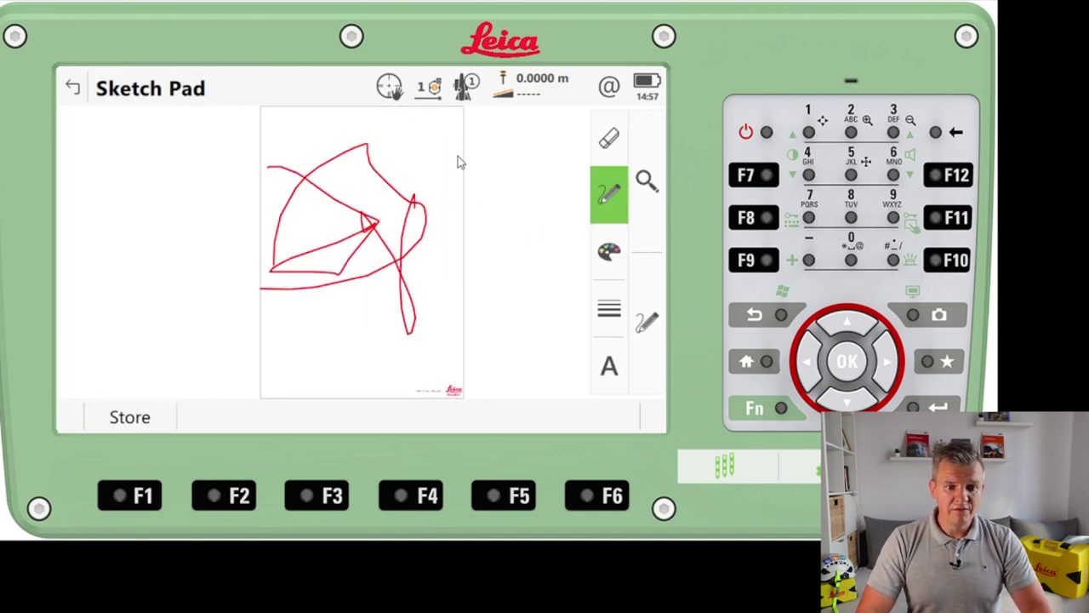